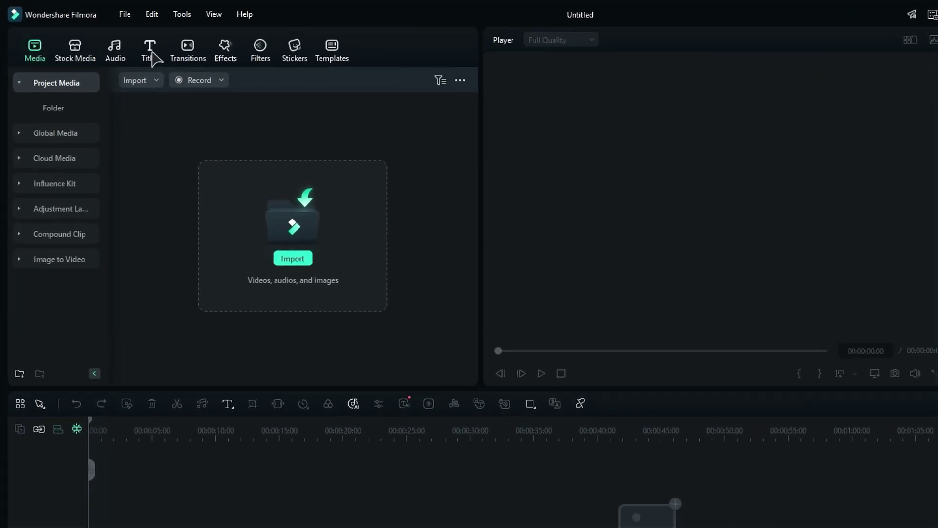
# - Add a Default Title to the timeline and change its text to 'TEXT ANIMATION'
pyautogui.click(151, 52)
pyautogui.moveTo(177, 132); pyautogui.dragTo(97, 481)
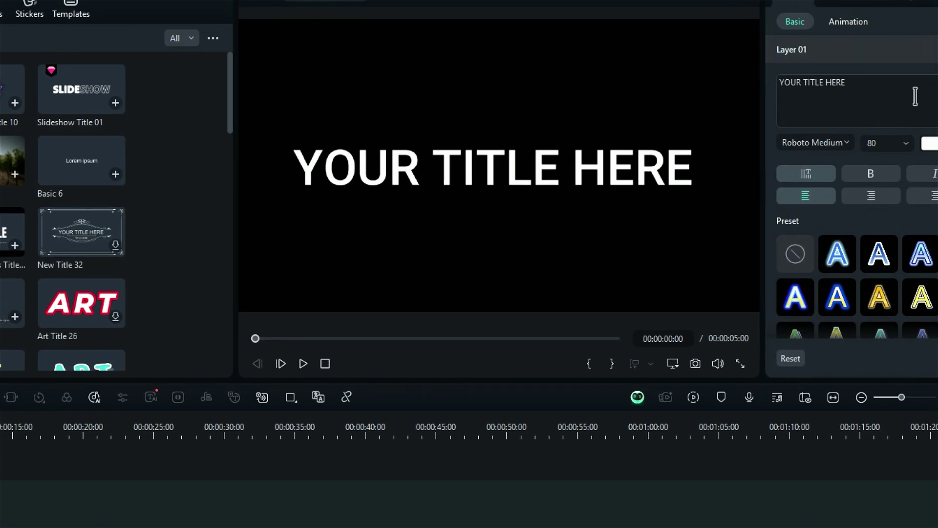
pyautogui.click(937, 0)
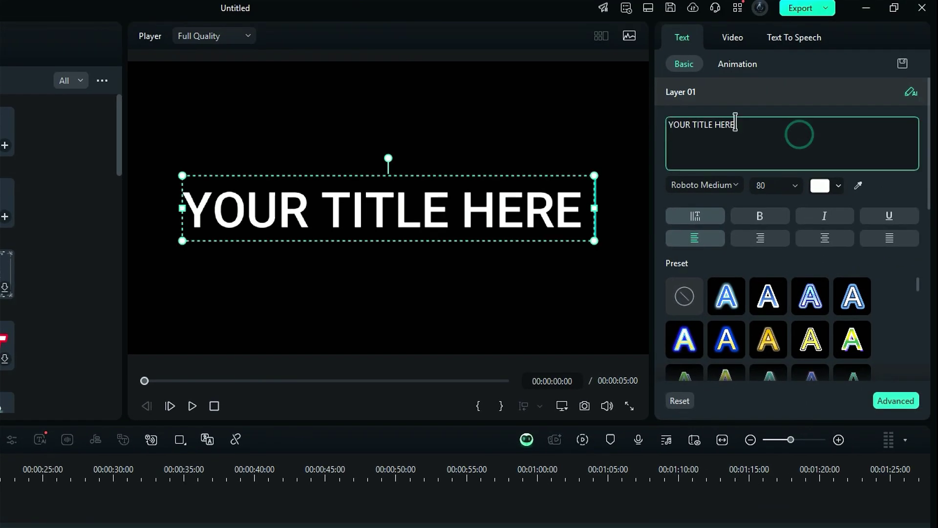
pyautogui.moveTo(735, 123); pyautogui.dragTo(664, 124)
pyautogui.write('TEXT ANIMATION')
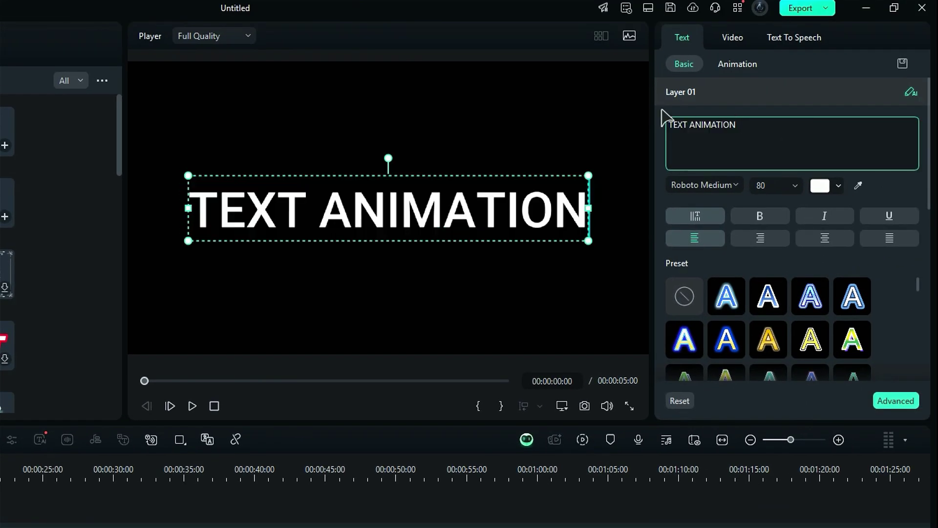
# - Style the title in Montserrat Black Italic at size 64, coloured yellow
pyautogui.click(733, 184)
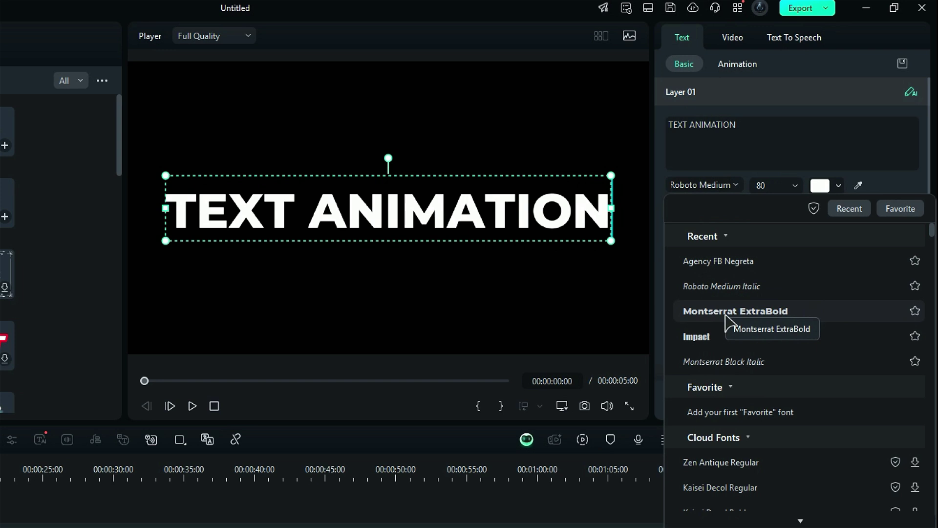
pyautogui.click(728, 363)
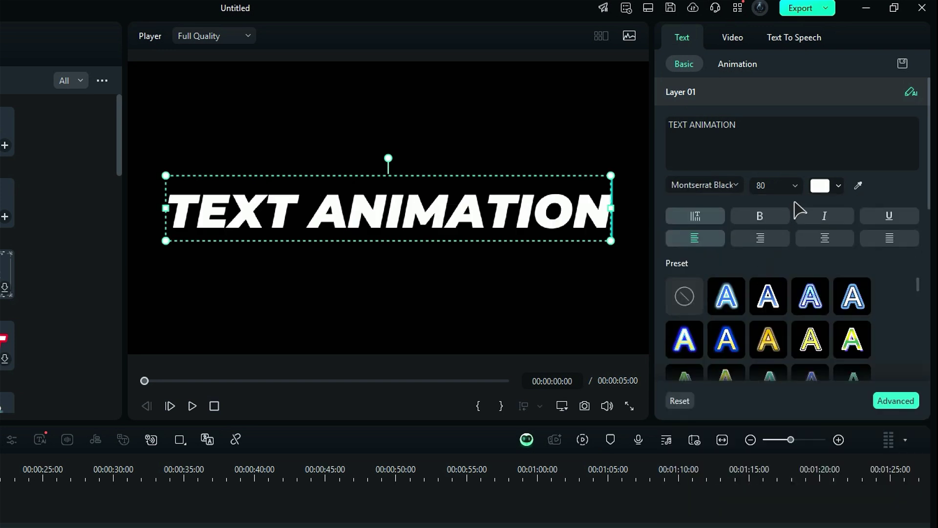
pyautogui.click(793, 186)
pyautogui.click(775, 235)
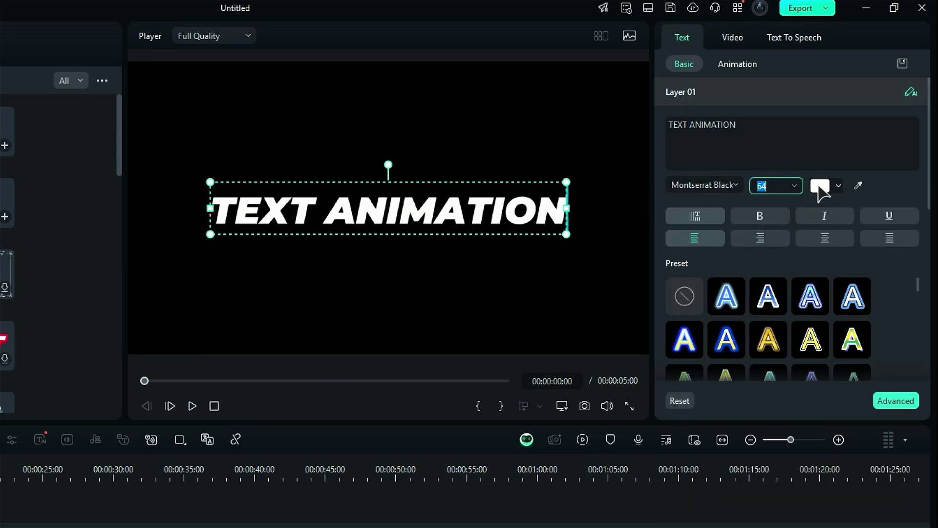
pyautogui.click(819, 186)
pyautogui.click(876, 307)
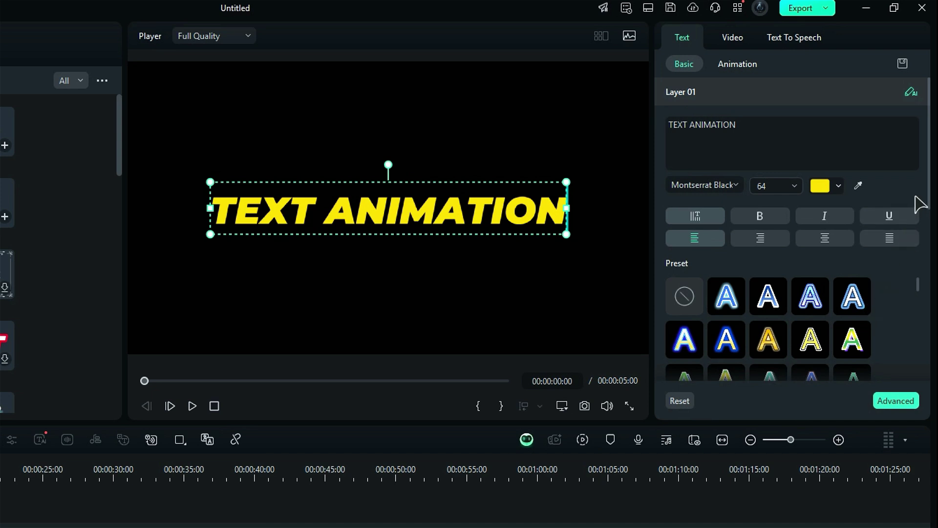
# - Switch on Bezier Path in the title's Compositing settings, with Path Offset at 0.0%
pyautogui.moveTo(930, 159); pyautogui.dragTo(934, 349)
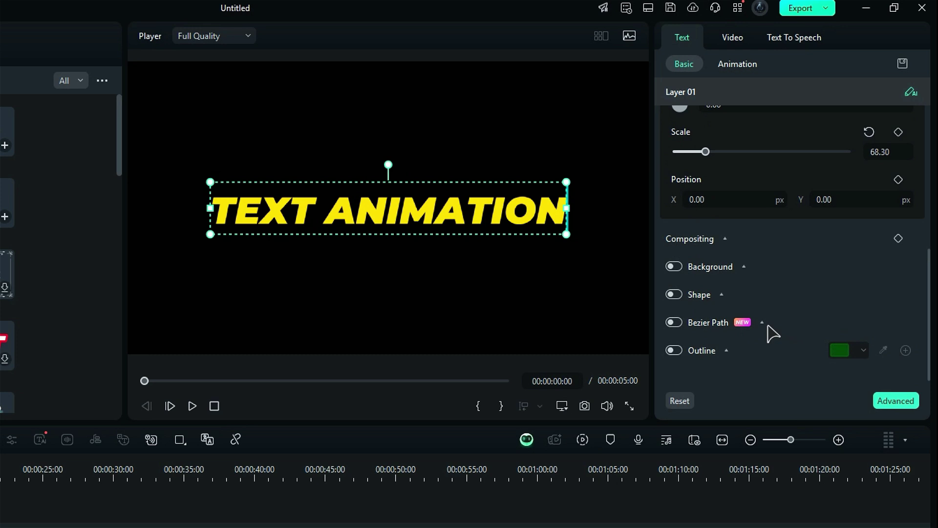
pyautogui.click(674, 322)
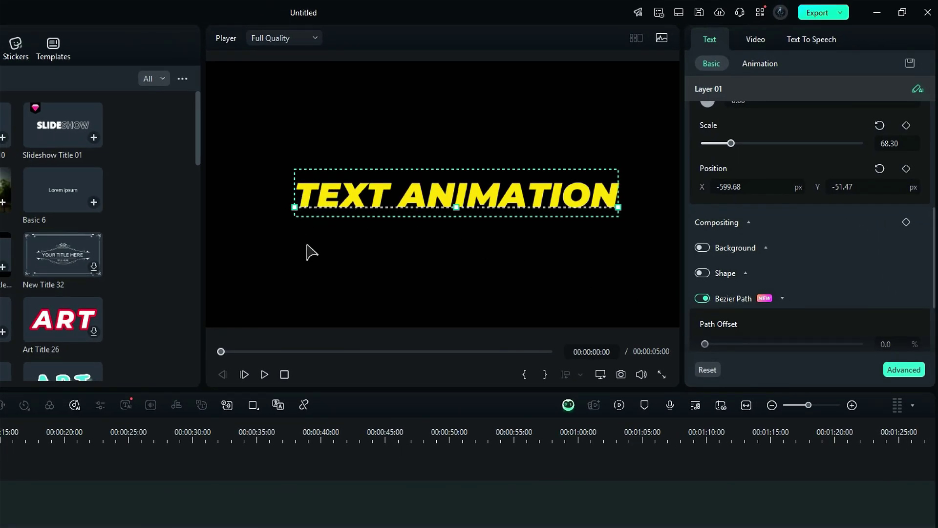
# - Move the path's start off-canvas lower left and add a raised, smoothed peak point
pyautogui.scroll(-3, 311, 252)
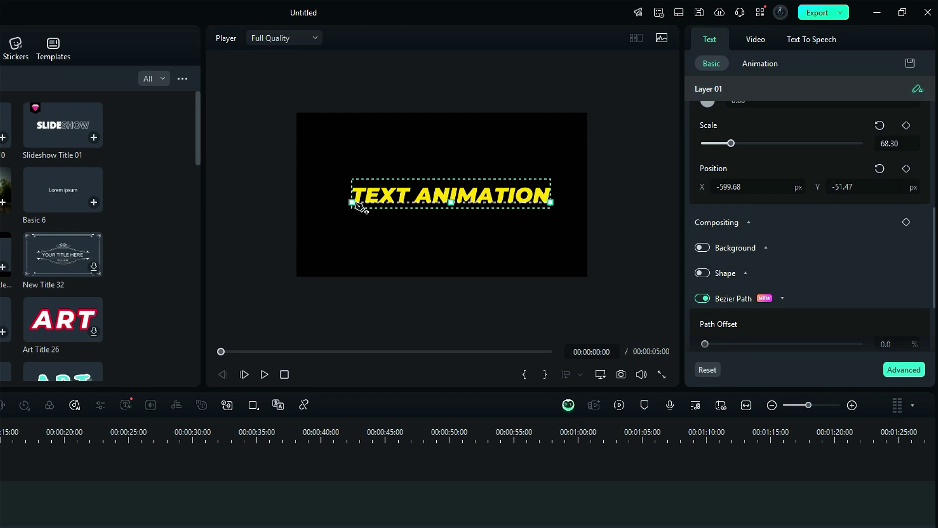
pyautogui.moveTo(354, 204); pyautogui.dragTo(111, 385)
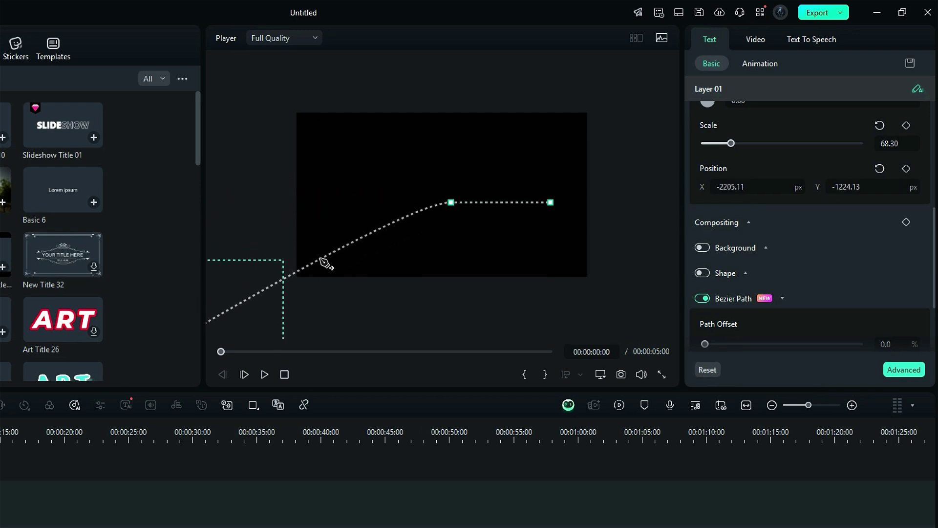
pyautogui.click(339, 251)
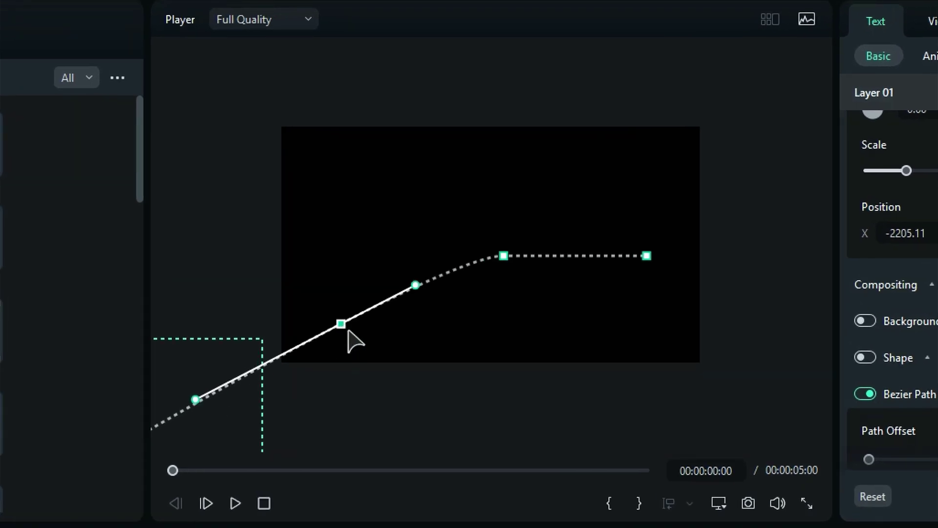
pyautogui.moveTo(340, 323); pyautogui.dragTo(368, 191)
pyautogui.moveTo(220, 266); pyautogui.dragTo(277, 188)
# - Lower a mid-frame point into a dip and pull the end point up to the upper right
pyautogui.click(504, 256)
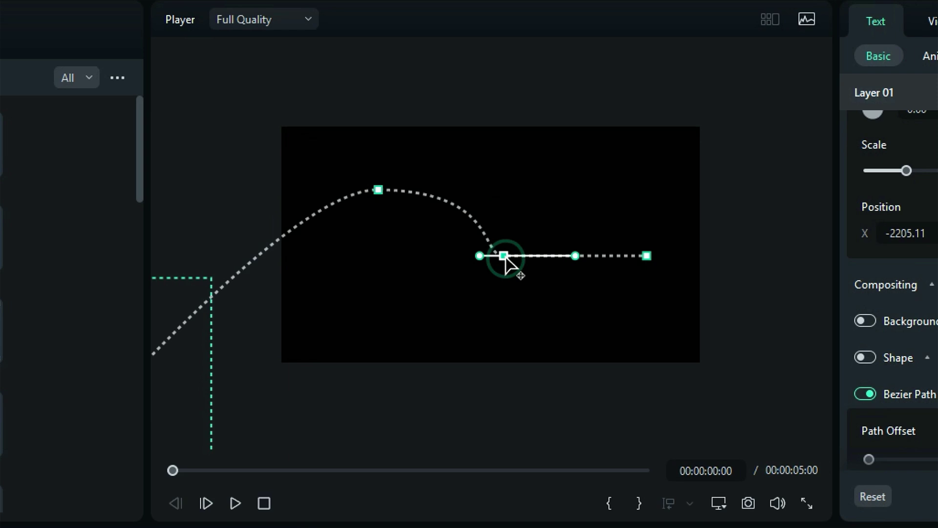
pyautogui.moveTo(504, 256); pyautogui.dragTo(464, 292)
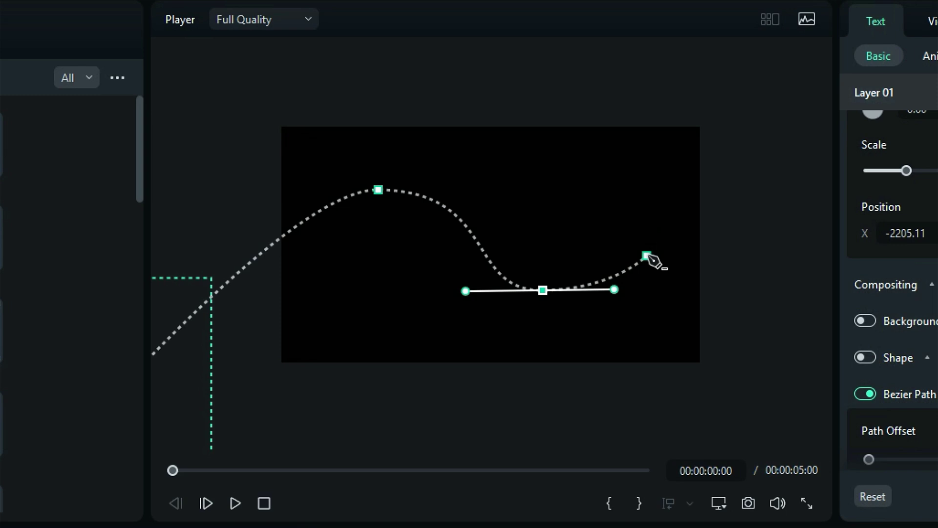
pyautogui.moveTo(647, 255); pyautogui.dragTo(756, 162)
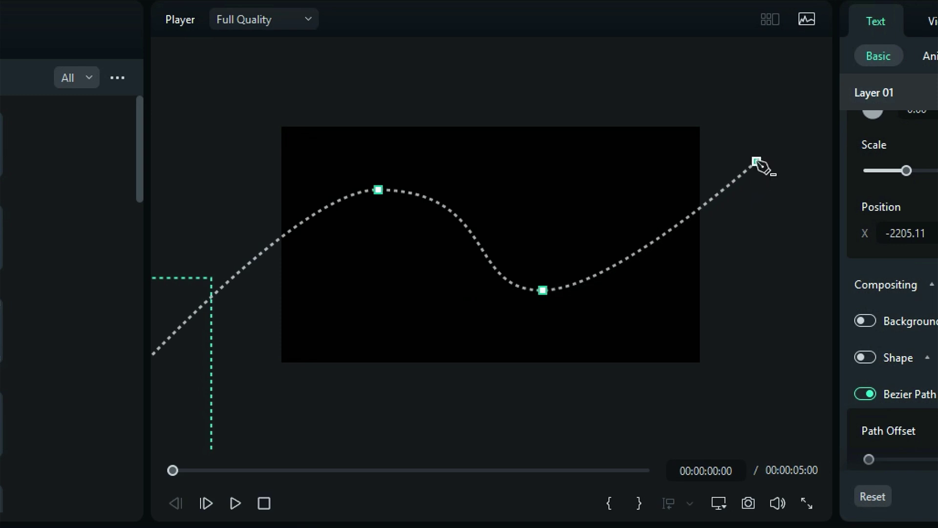
pyautogui.click(542, 291)
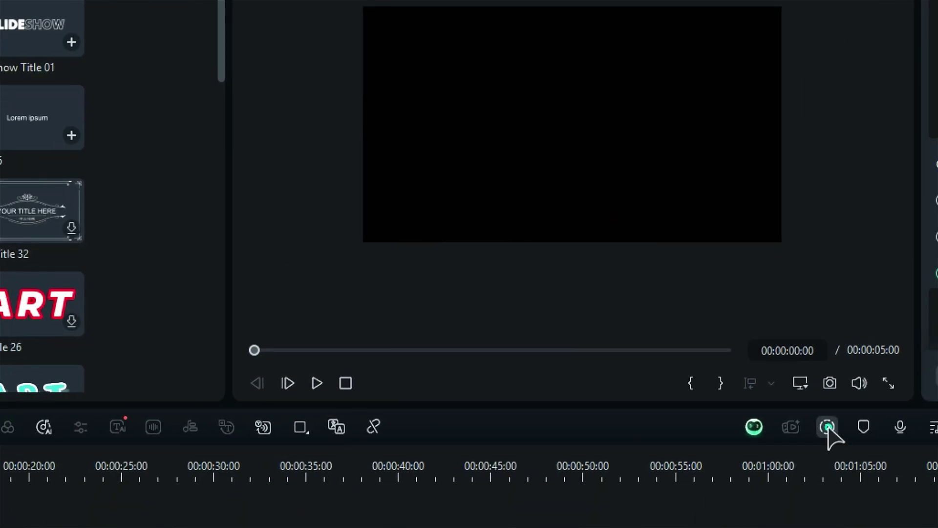
# - Render and play the preview of the title travelling along the wave-shaped path
pyautogui.click(828, 427)
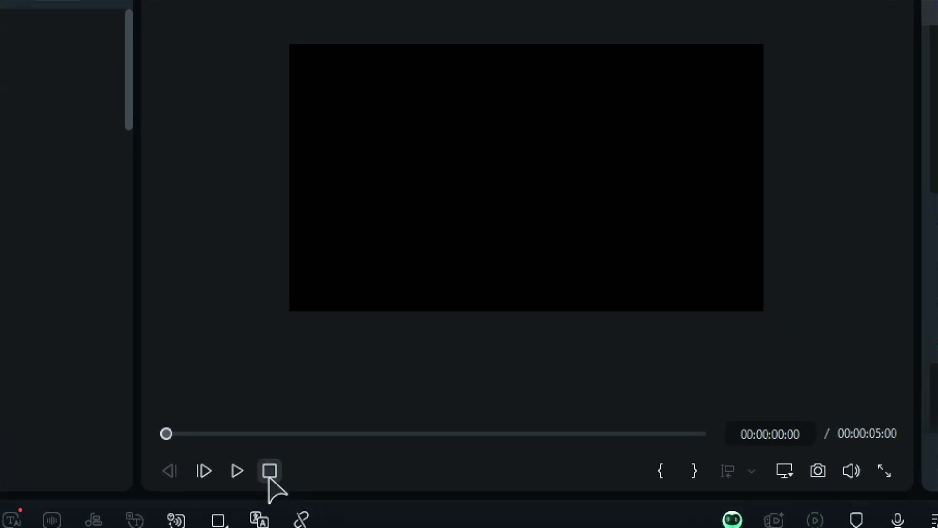
pyautogui.click(314, 383)
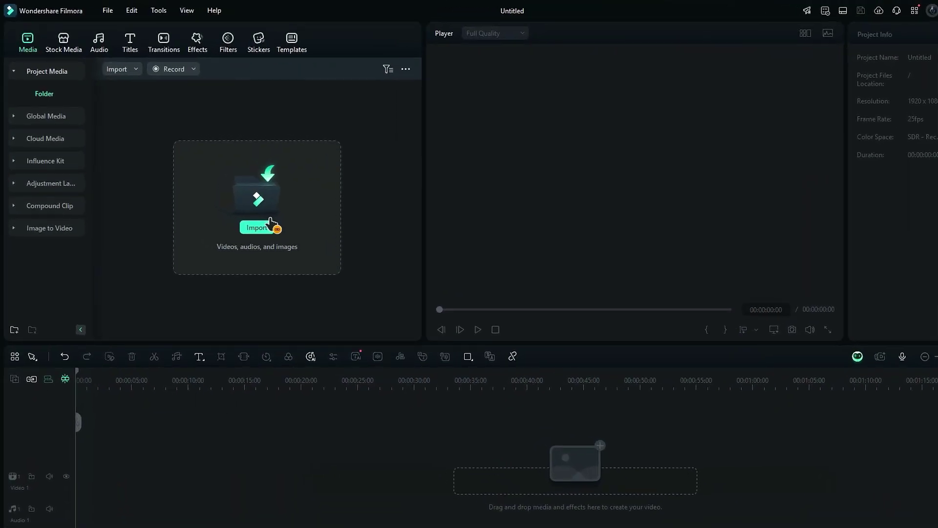
# - Import the travel clip and place it on the Video 1 track
pyautogui.click(230, 199)
pyautogui.click(332, 274)
pyautogui.moveTo(254, 161); pyautogui.dragTo(127, 488)
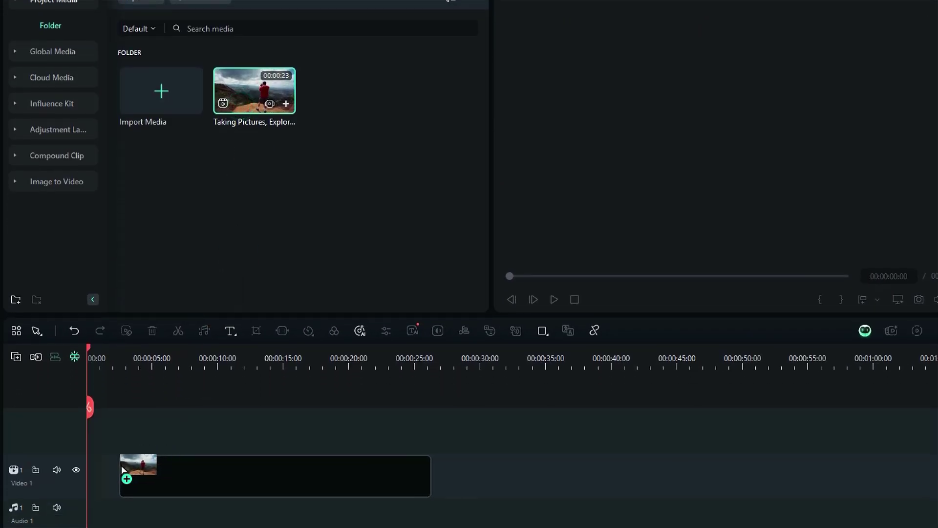
# - Put a Default Title on the second track and stretch it to the video's length
pyautogui.click(150, 49)
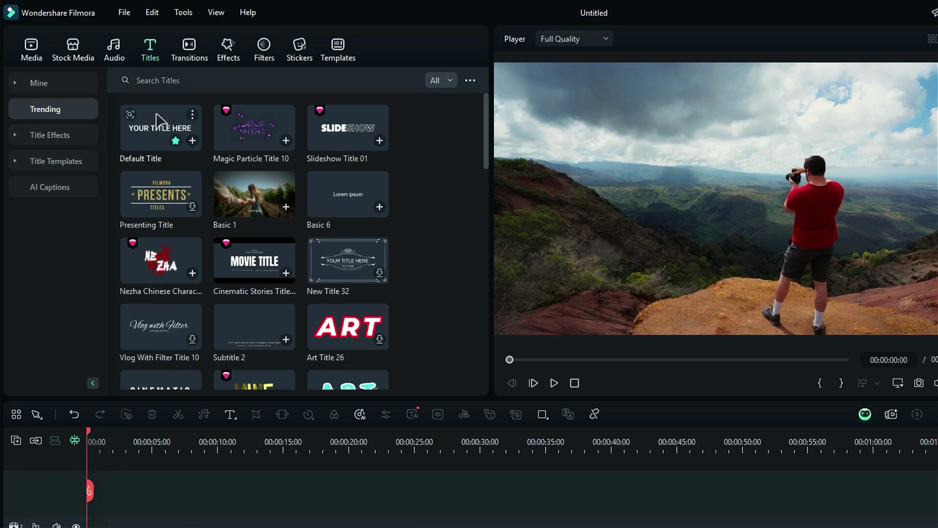
pyautogui.moveTo(156, 122); pyautogui.dragTo(90, 526)
pyautogui.moveTo(89, 409); pyautogui.dragTo(91, 408)
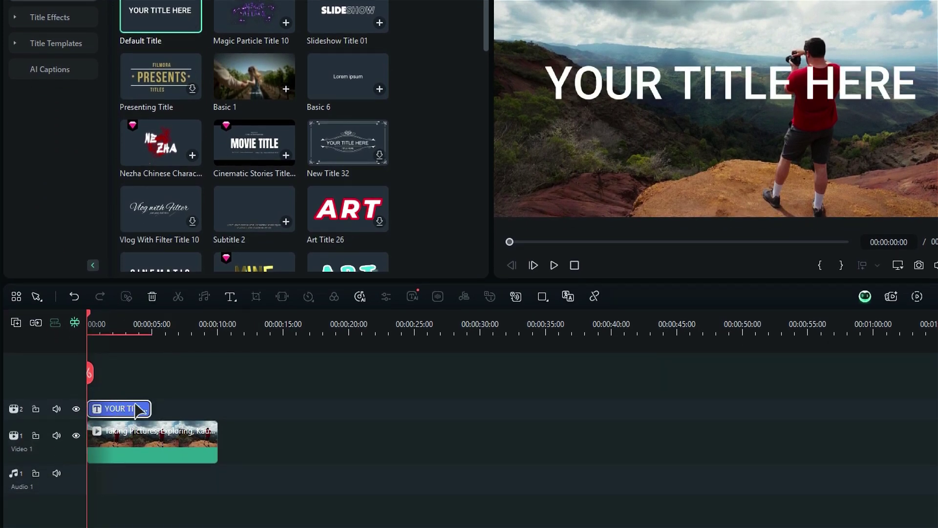
pyautogui.moveTo(149, 406); pyautogui.dragTo(215, 414)
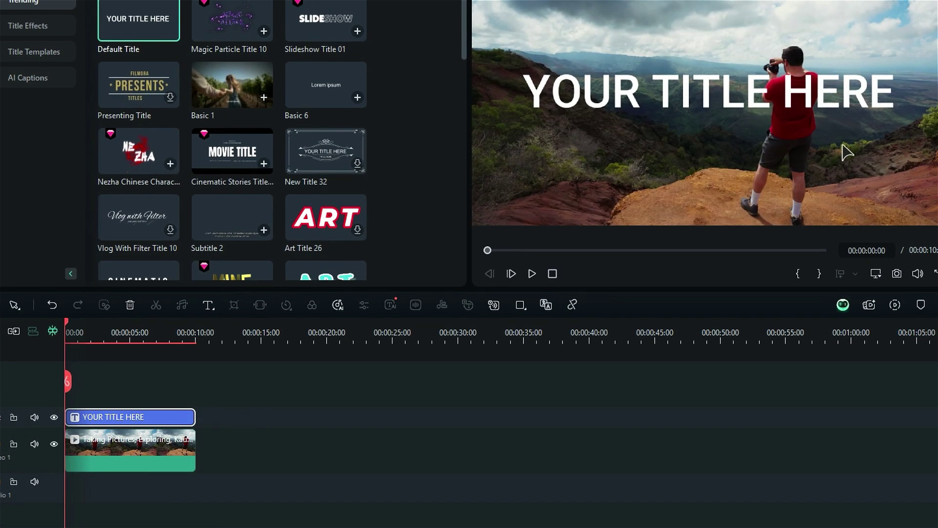
# - Retype the title in the preview as 'TEXT PATH ANIMATION'
pyautogui.doubleClick(850, 83)
pyautogui.write('TEXT PATH ANIMATION')
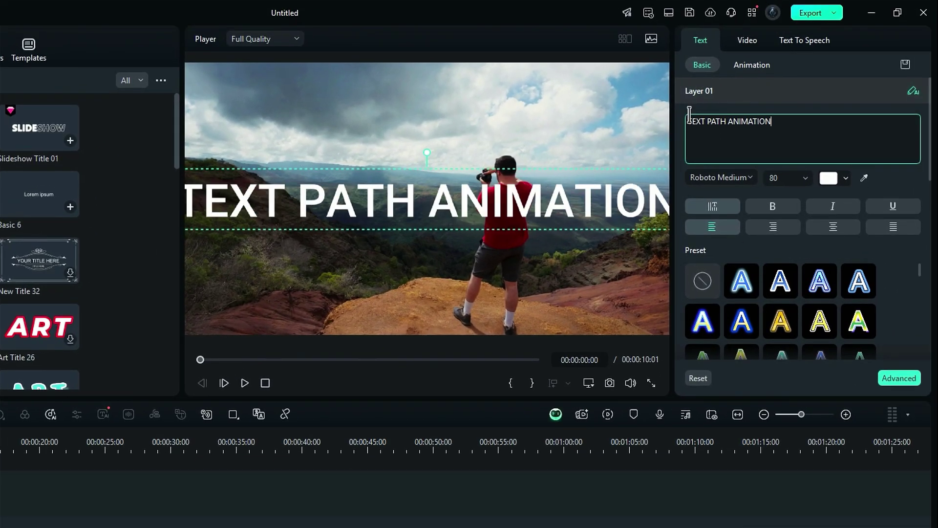
pyautogui.hotkey('ctrl', 'a')
# - Restyle the text as green Montserrat Black at size 62 and turn on Bezier Path
pyautogui.click(720, 176)
pyautogui.click(781, 218)
pyautogui.click(788, 178)
pyautogui.click(828, 177)
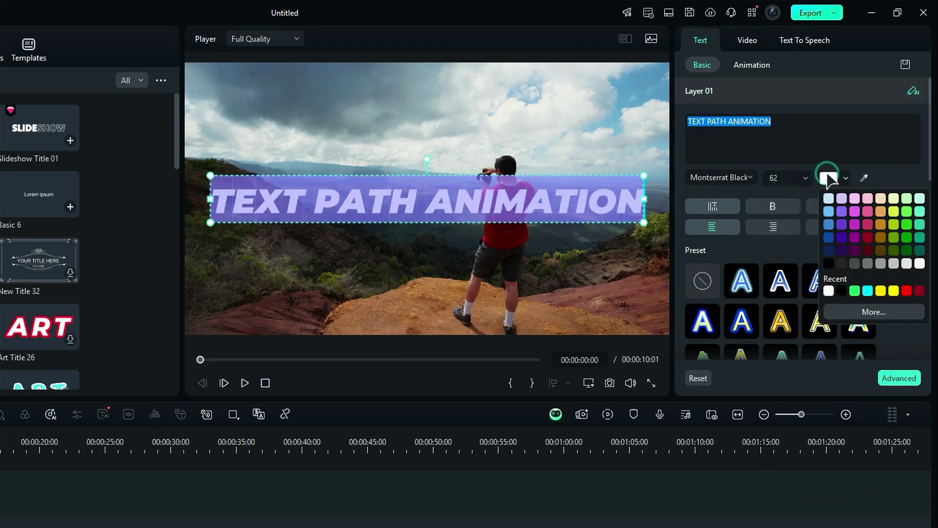
pyautogui.click(855, 290)
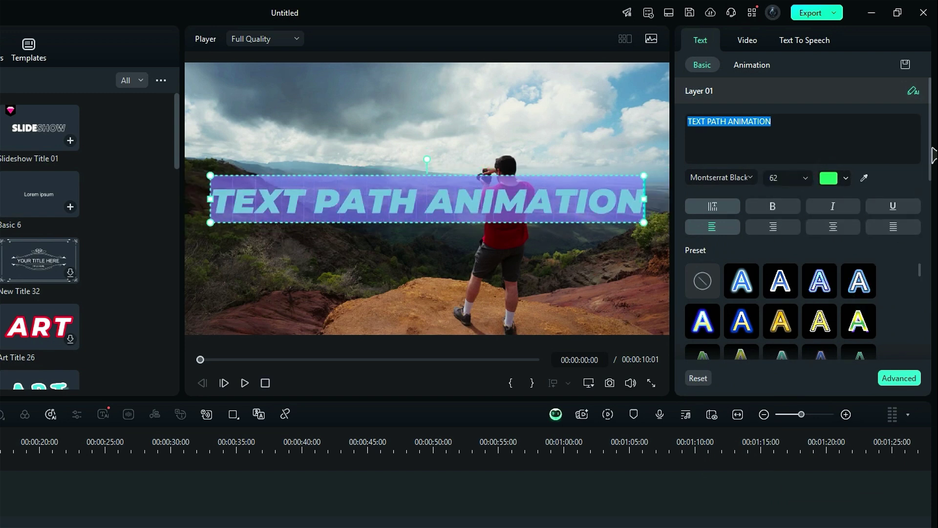
pyautogui.moveTo(933, 156); pyautogui.dragTo(931, 308)
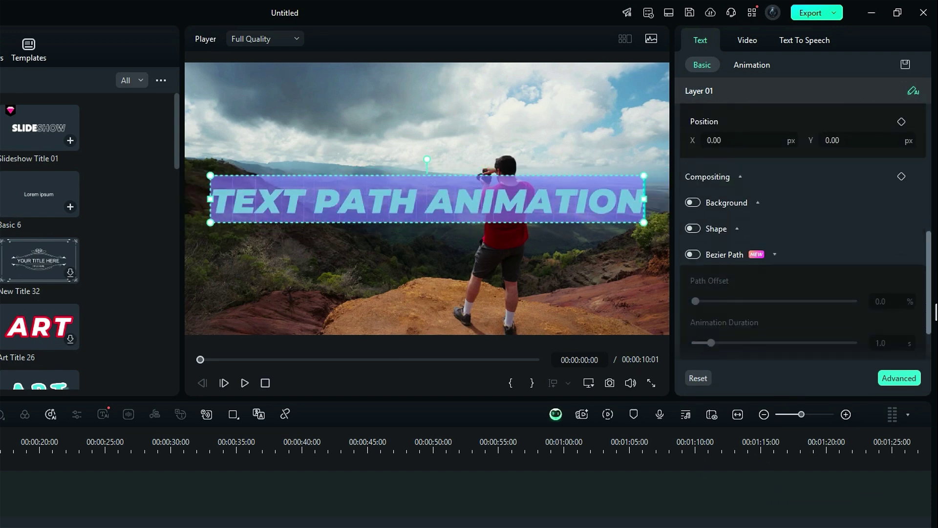
pyautogui.click(693, 255)
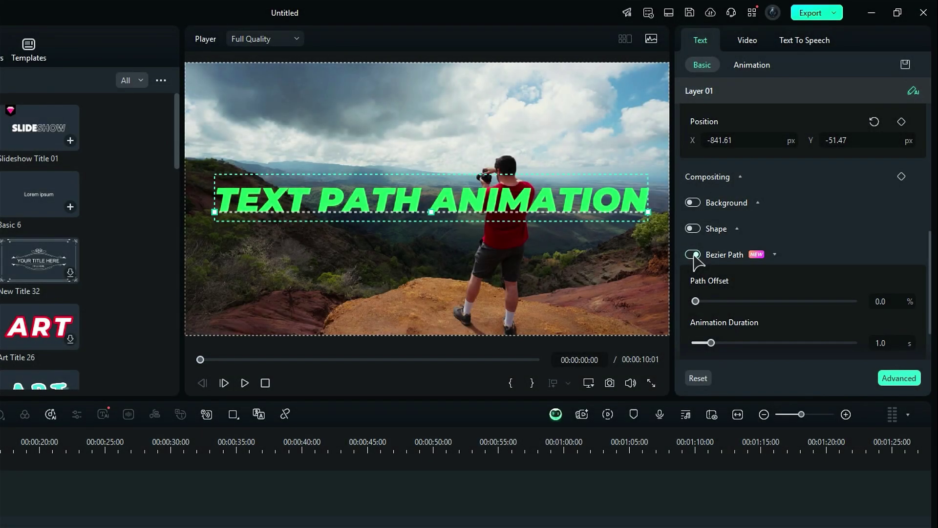
# - Pull the path start off the lower left and anchor it along the rock edge
pyautogui.scroll(-2, 571, 271)
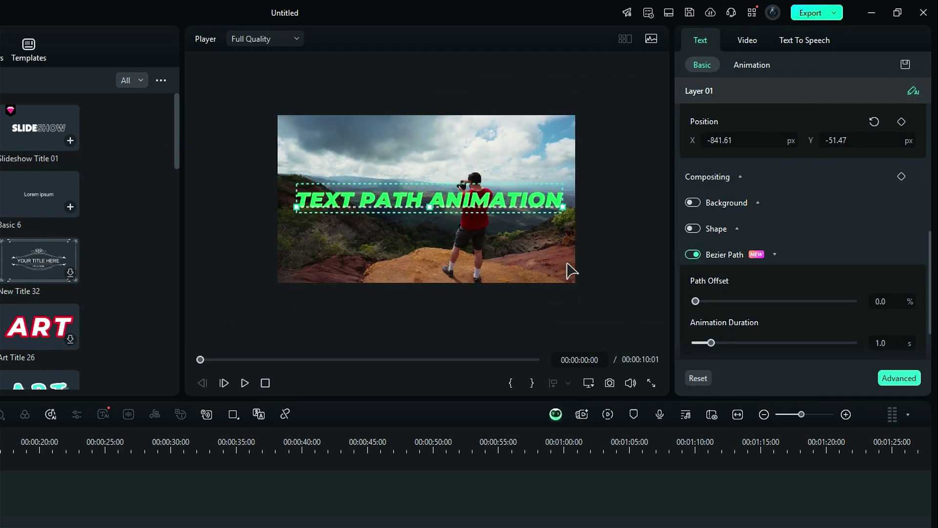
pyautogui.moveTo(299, 209); pyautogui.dragTo(90, 510)
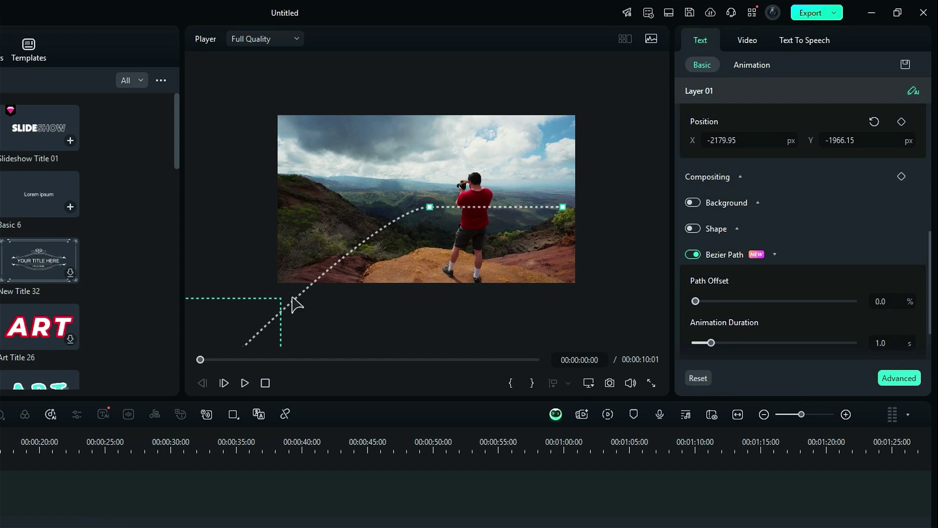
pyautogui.scroll(2, 295, 304)
pyautogui.click(326, 317)
pyautogui.click(388, 289)
pyautogui.moveTo(346, 299); pyautogui.dragTo(358, 298)
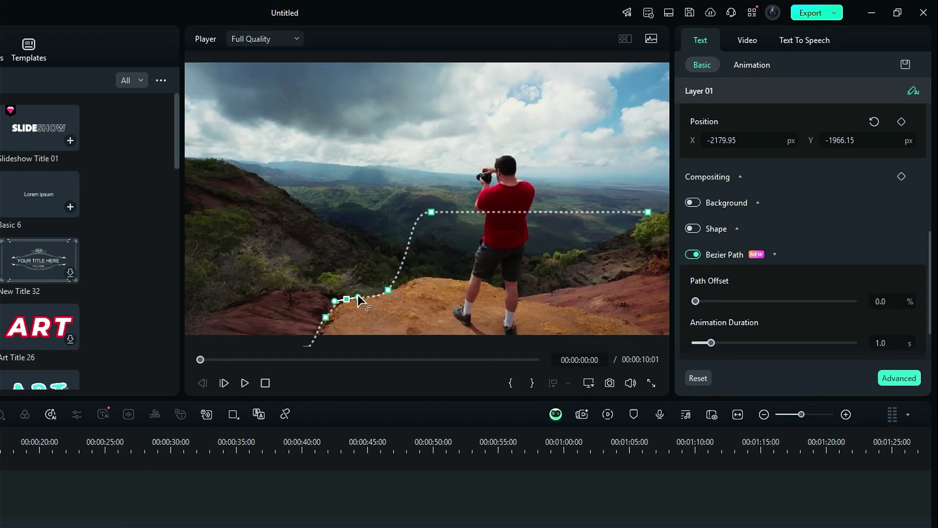
pyautogui.moveTo(431, 211); pyautogui.dragTo(430, 261)
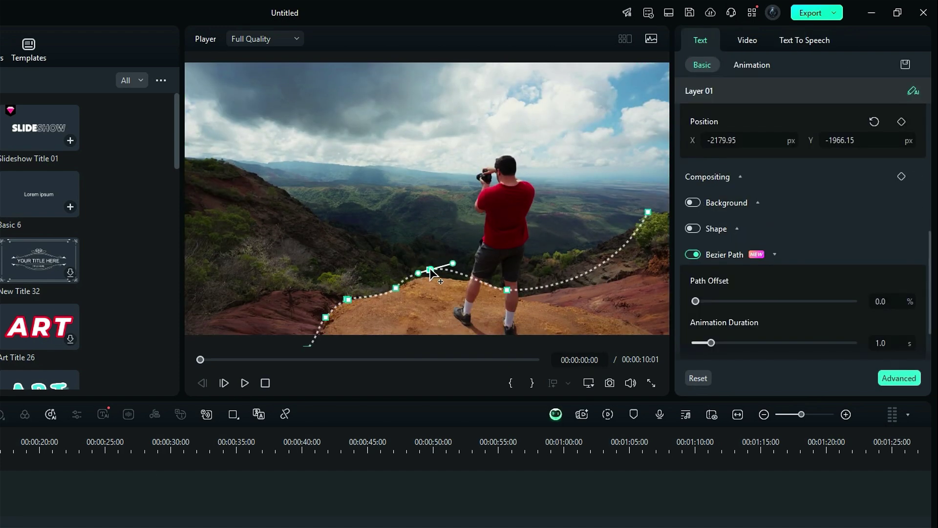
# - Add anchors along the ridge right of the photographer, ending at the bottom-right corner
pyautogui.click(449, 278)
pyautogui.click(488, 282)
pyautogui.moveTo(541, 302); pyautogui.dragTo(629, 291)
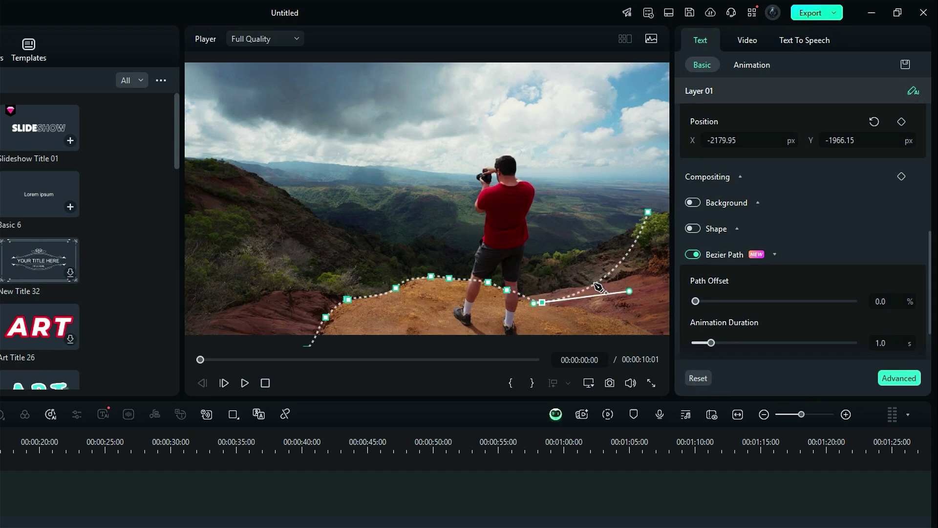
pyautogui.click(648, 212)
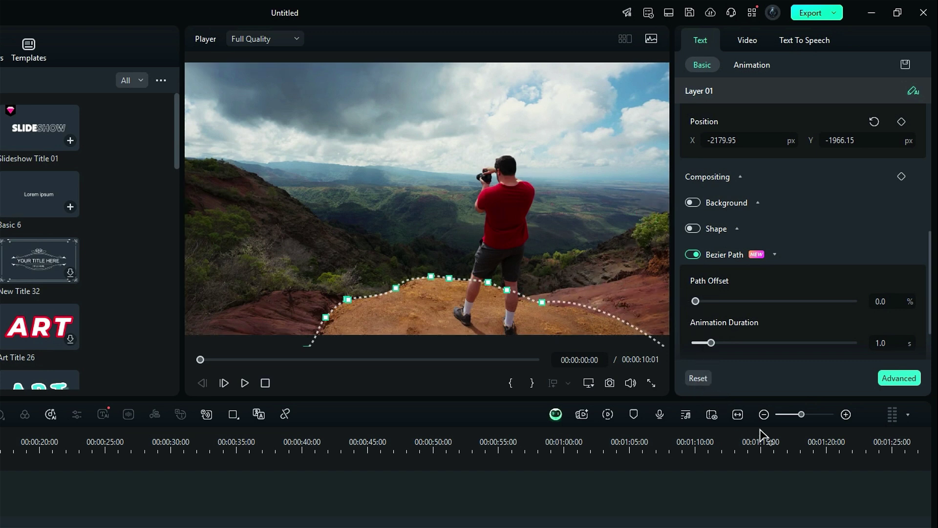
pyautogui.click(593, 312)
pyautogui.click(646, 330)
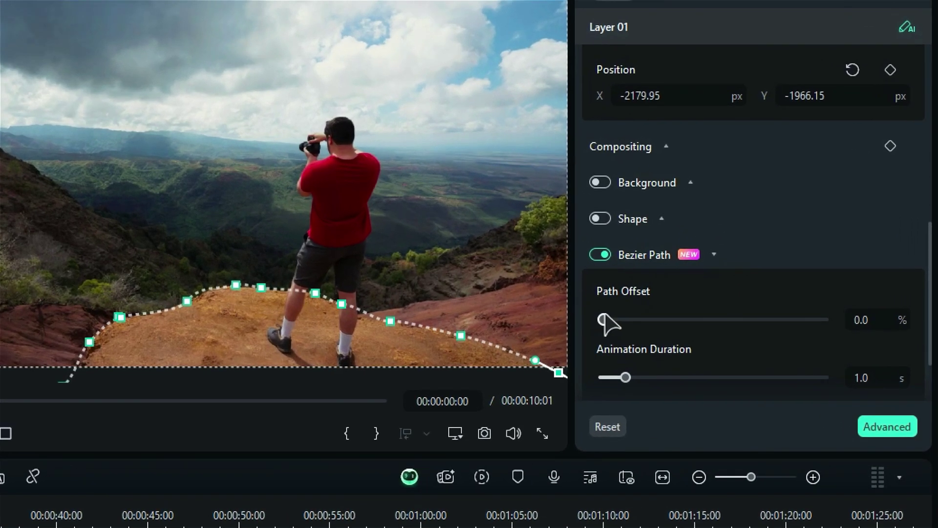
# - Set the path Animation Duration to 6.8 s, leaving Path Offset at 0.0%
pyautogui.moveTo(603, 318)
pyautogui.mouseDown()
pyautogui.moveTo(674, 328)
pyautogui.moveTo(599, 333)
pyautogui.mouseUp()
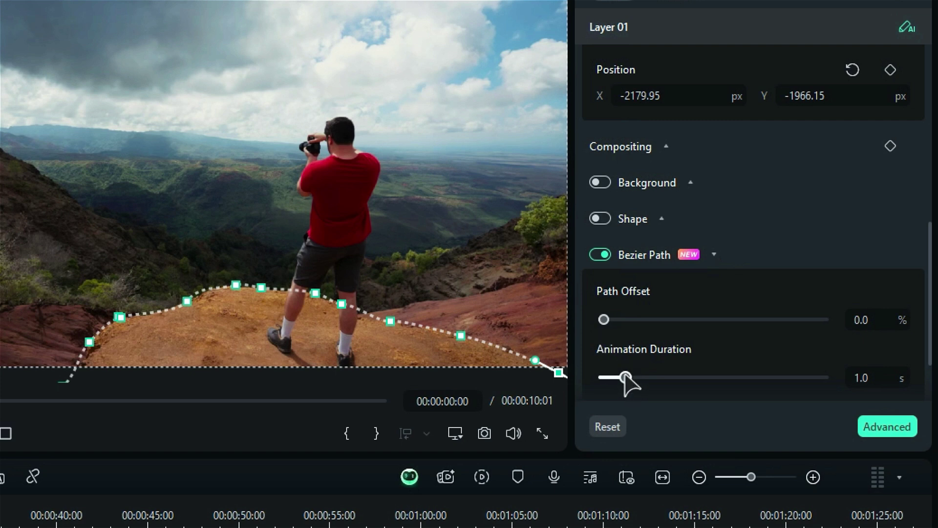
pyautogui.moveTo(625, 377); pyautogui.dragTo(753, 377)
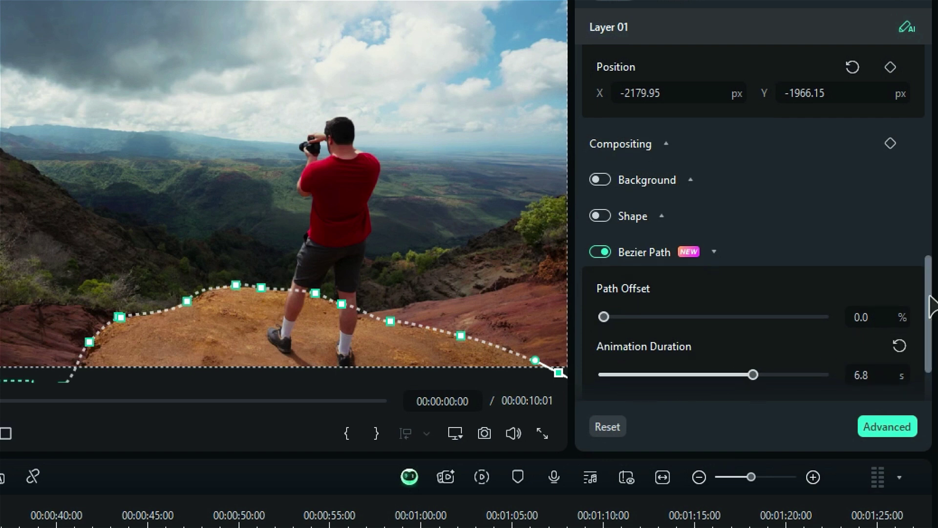
pyautogui.scroll(-2, 929, 315)
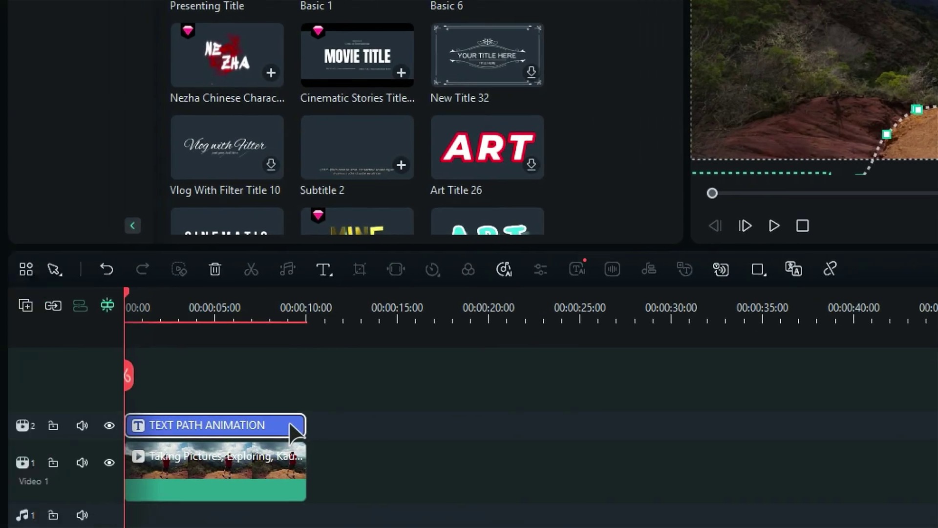
# - Move the travel clip to Video 3 above the title, enable AI Portrait Cutout, and render
pyautogui.moveTo(215, 486); pyautogui.dragTo(215, 391)
pyautogui.click(166, 311)
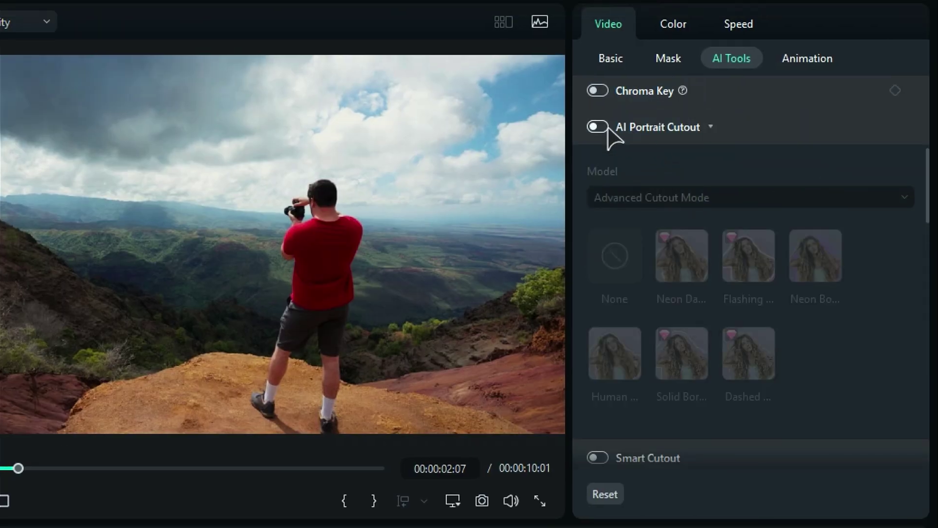
pyautogui.click(605, 126)
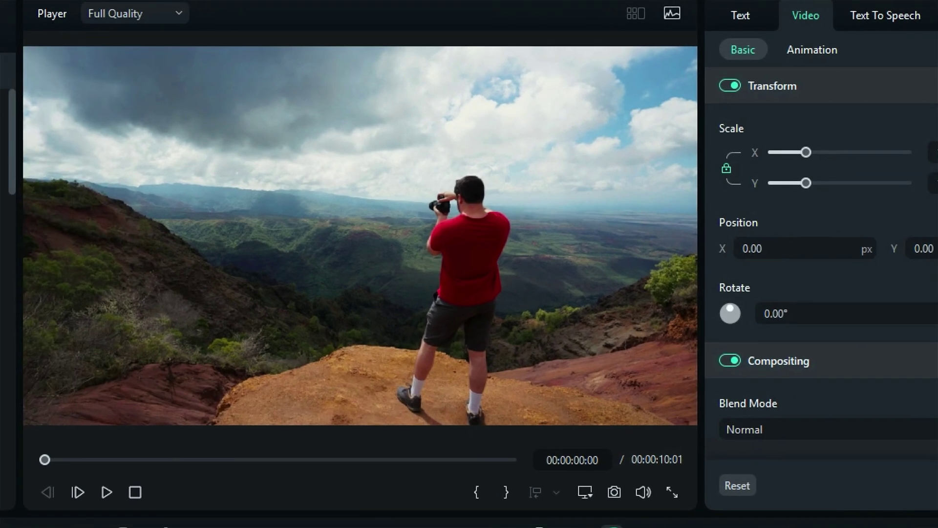
pyautogui.press('Return')
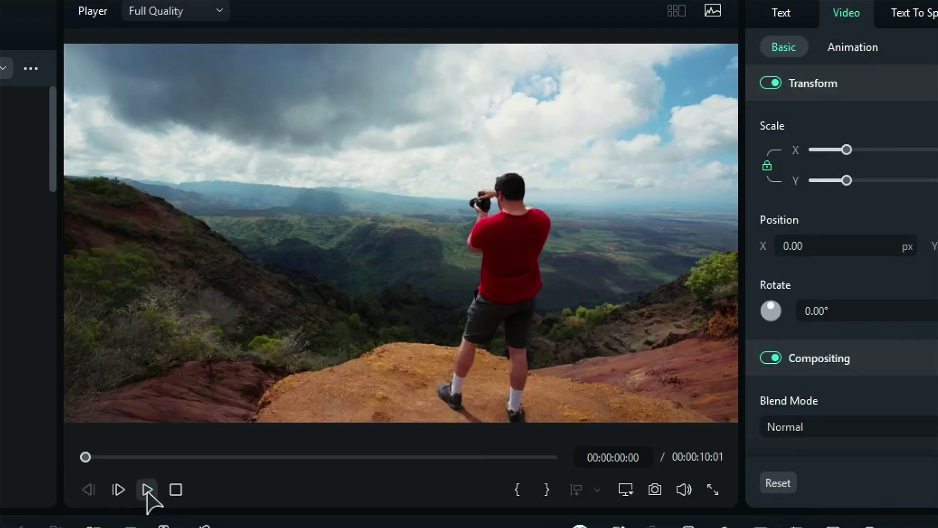
# - Play the project to watch the green text curve along the ridge behind the photographer
pyautogui.click(148, 491)
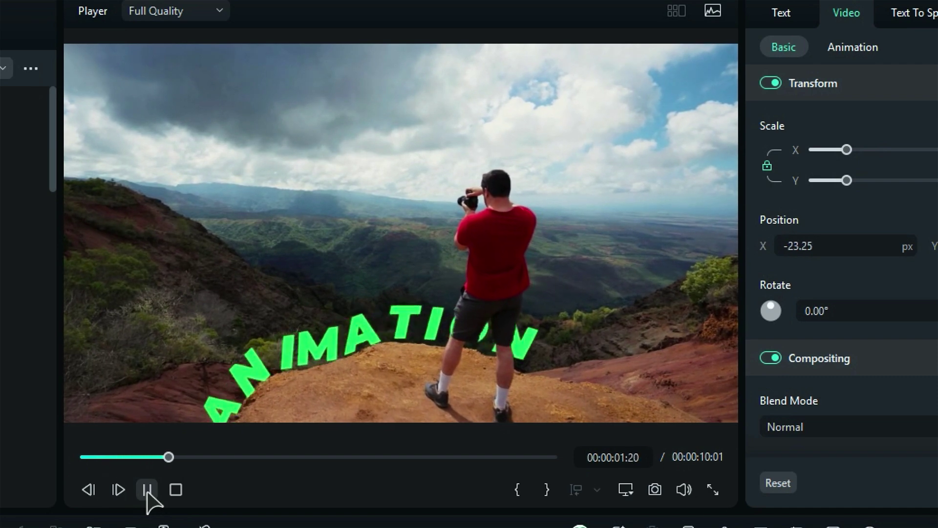